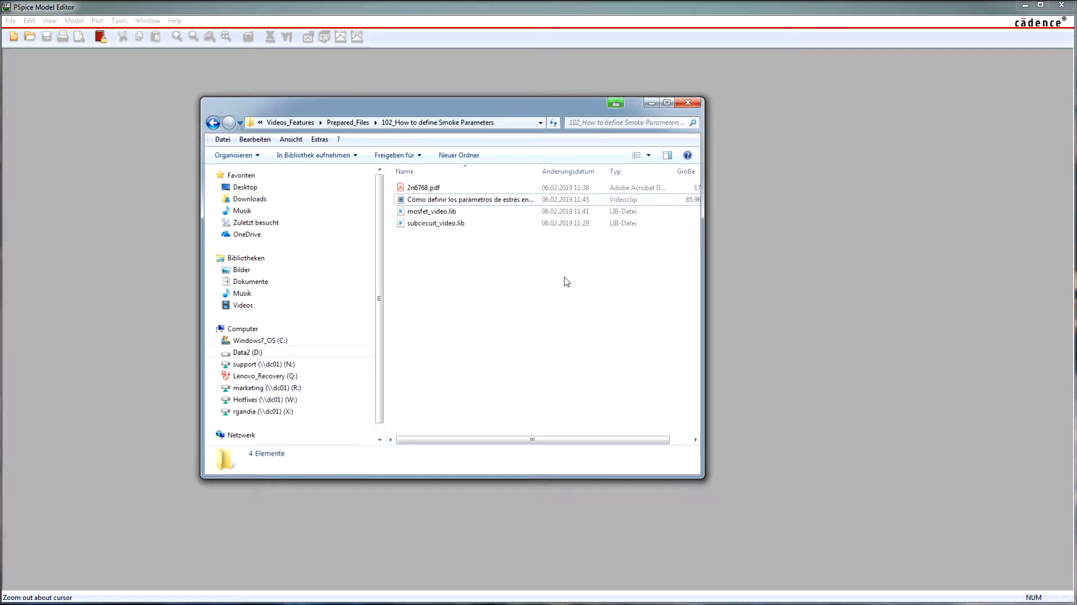
click(467, 213)
click(466, 225)
click(460, 213)
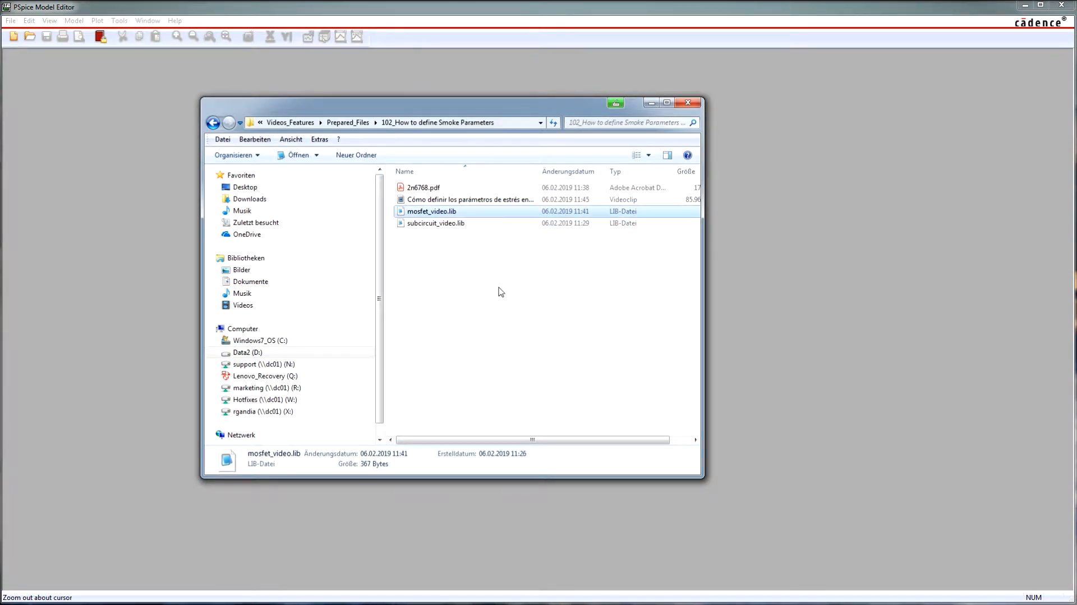
click(464, 224)
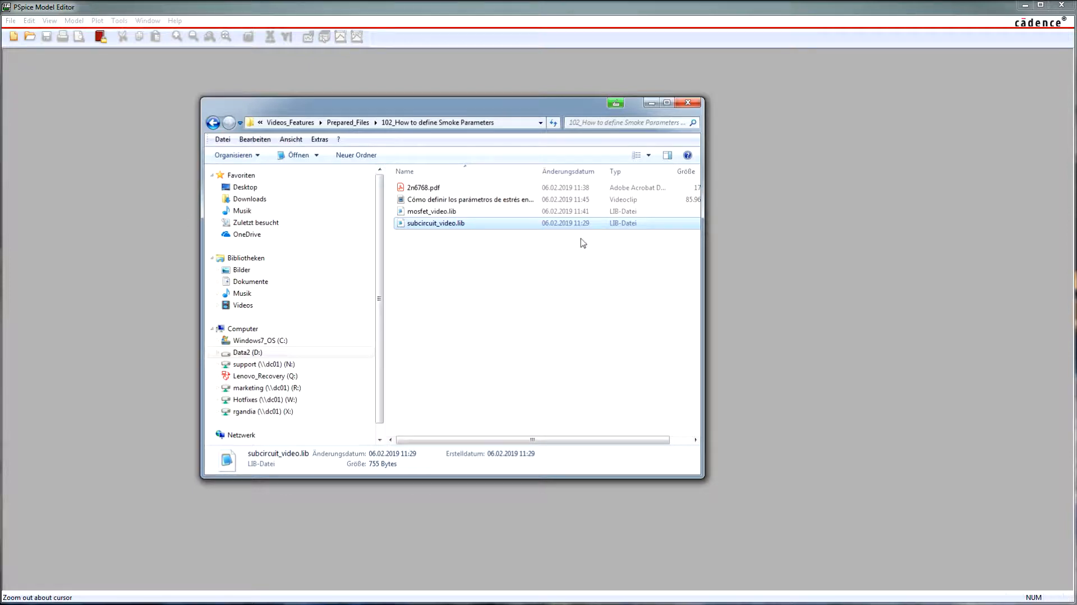
click(463, 214)
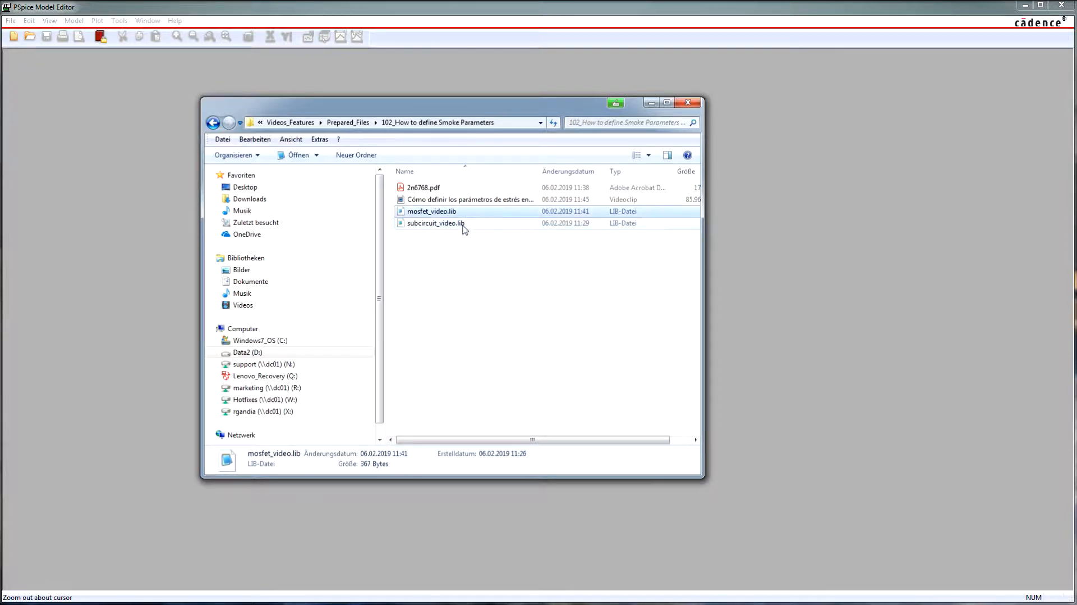
click(467, 224)
click(471, 213)
click(475, 225)
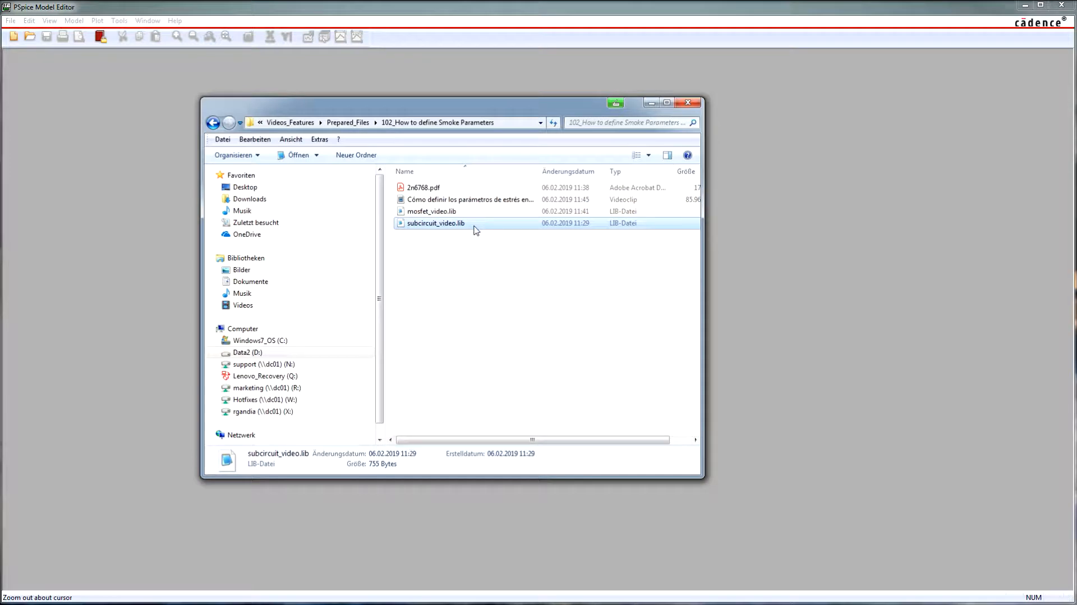
click(471, 213)
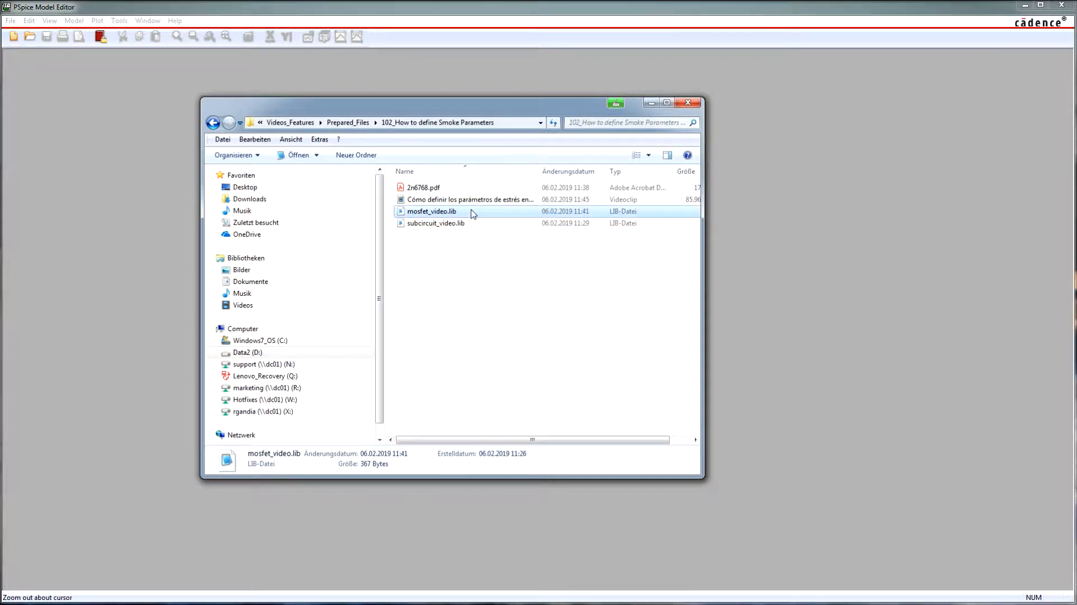
Step: Switch to PSpice Model Editor and open the mosfet_video.lib model library
click(88, 188)
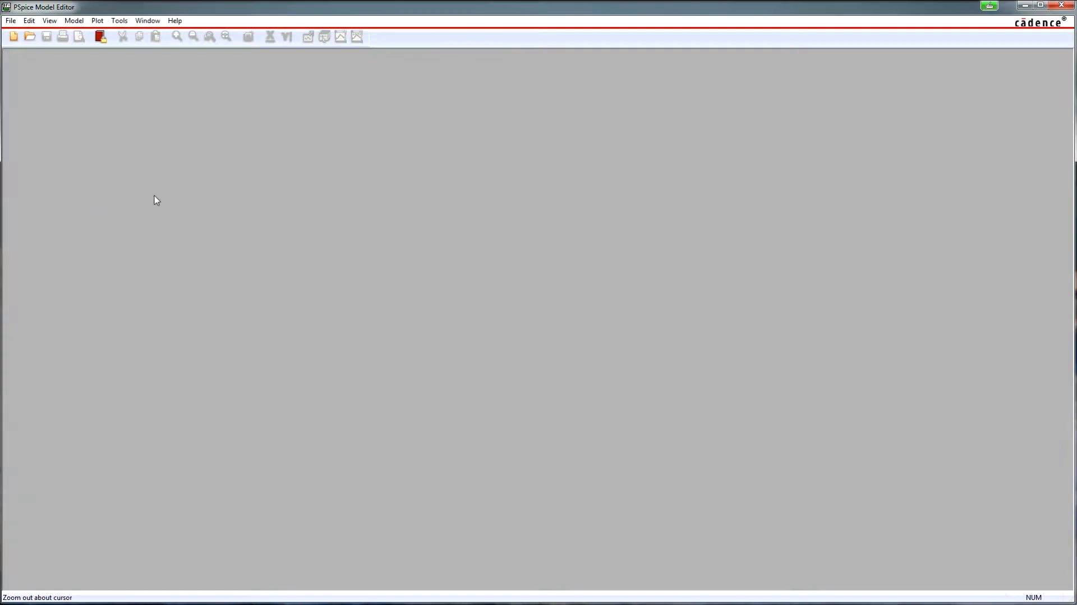
click(11, 20)
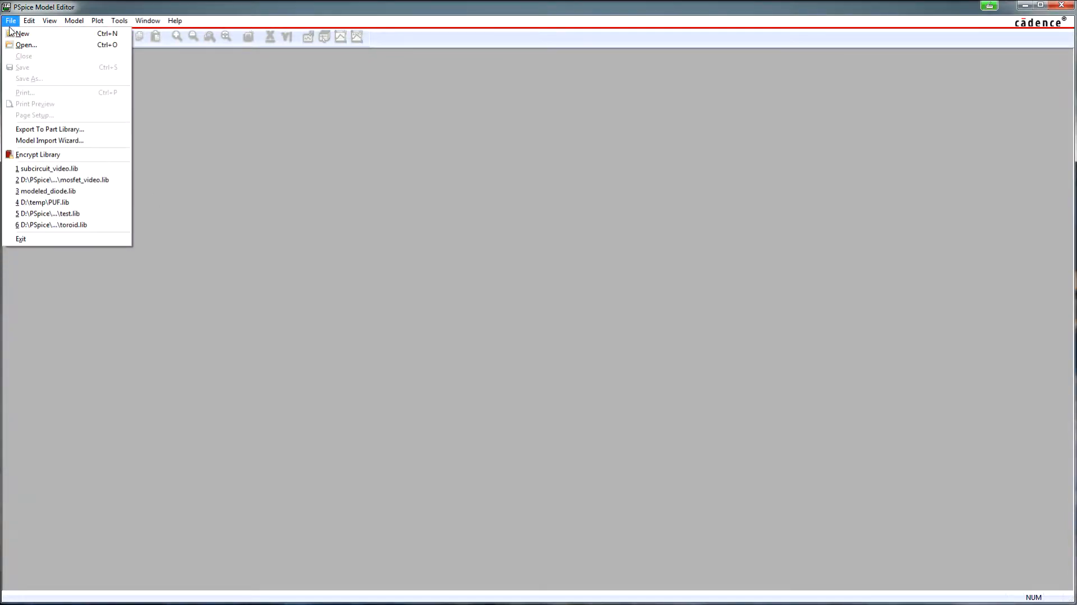
click(26, 45)
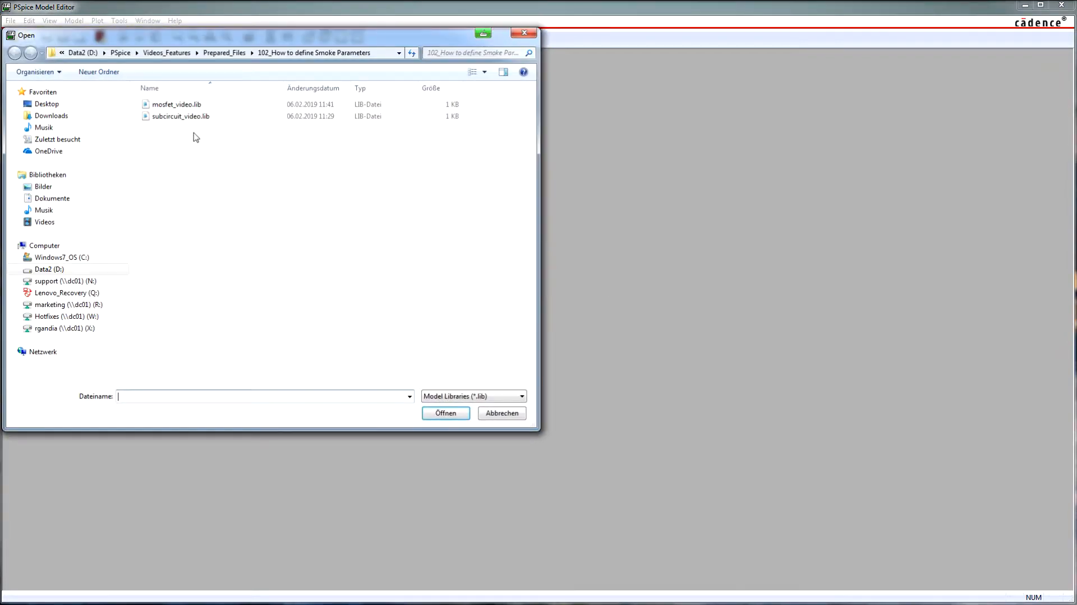
click(193, 107)
click(440, 412)
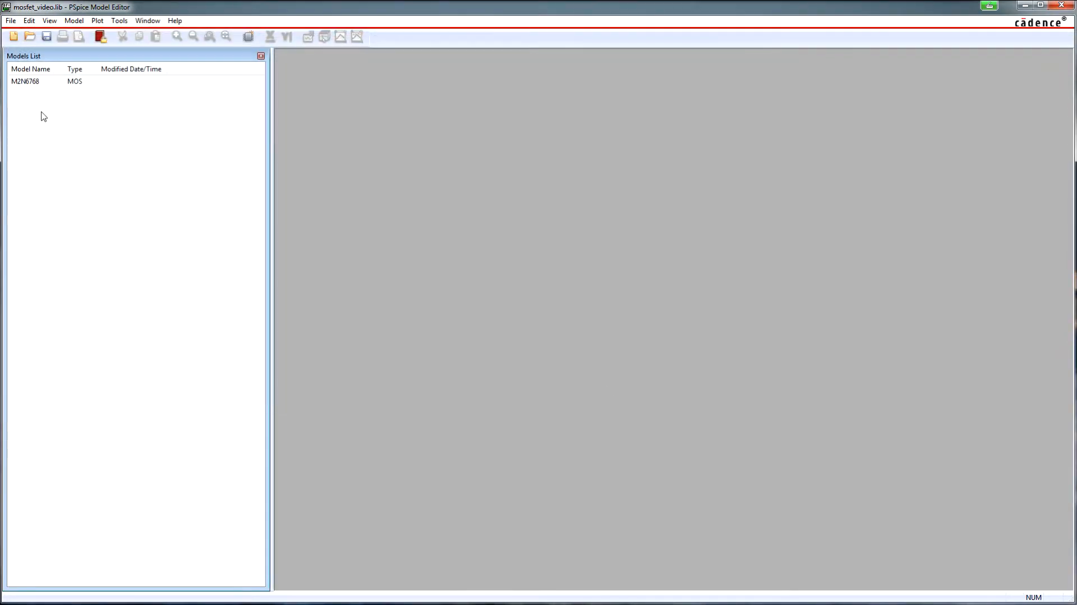
Step: Open the M2N6768 MOSFET model and add smoke parameters to it
click(37, 83)
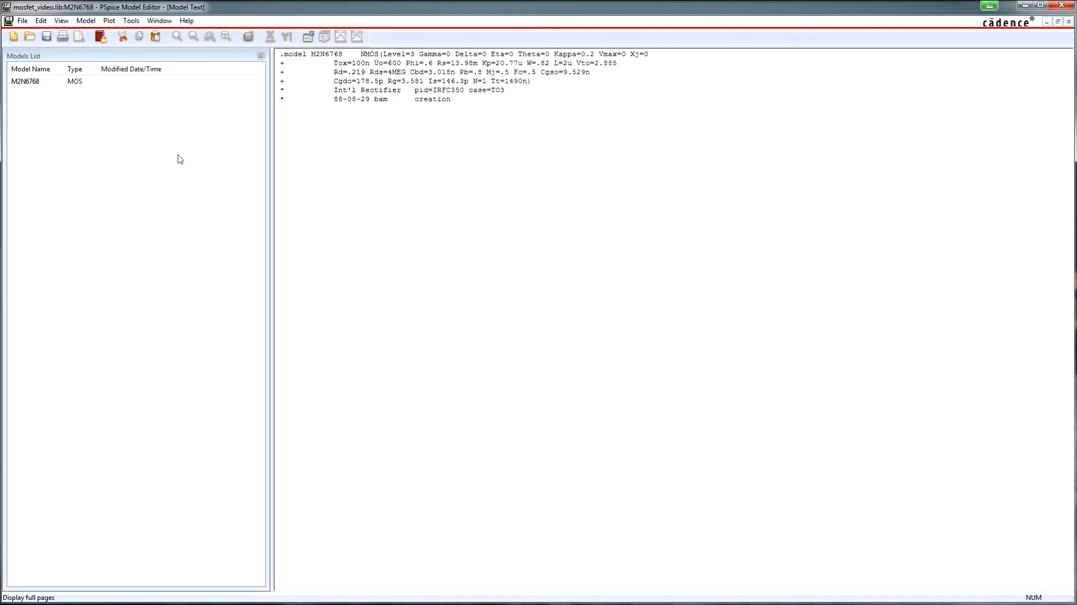
click(87, 21)
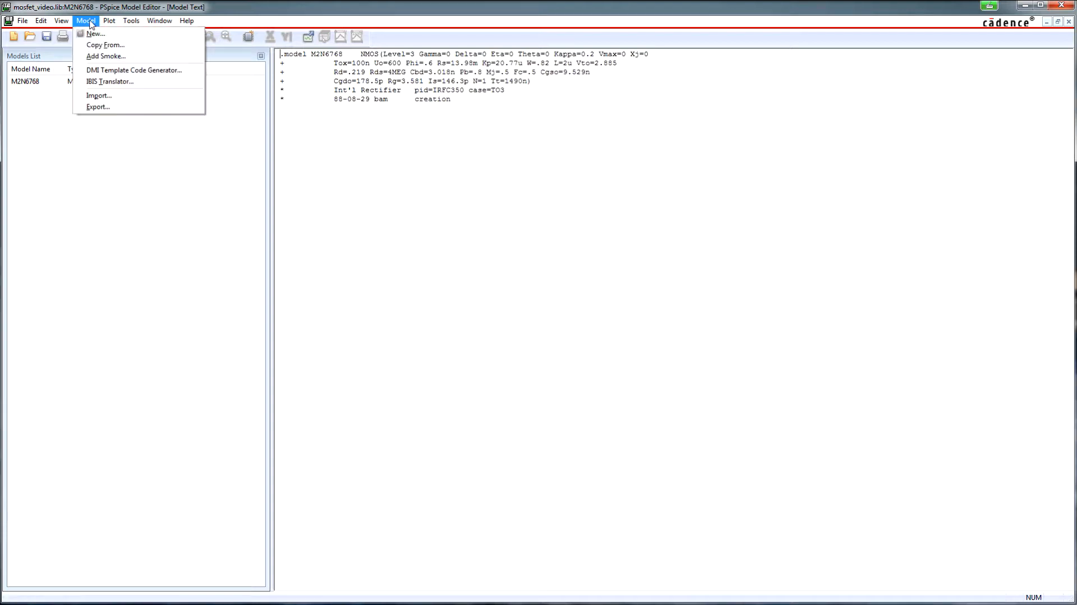
click(124, 58)
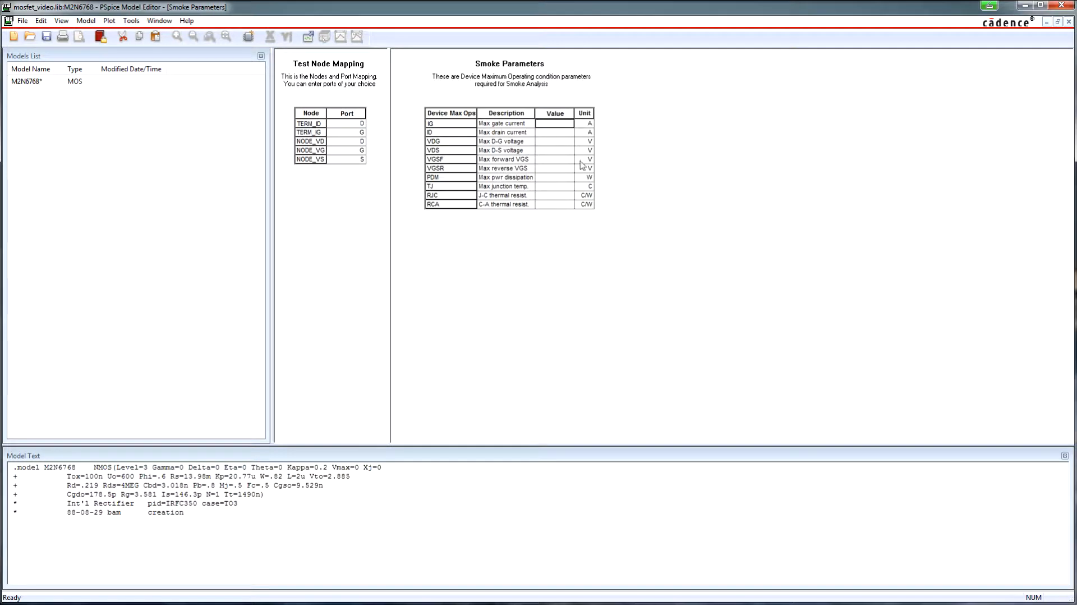
Step: Switch to the 2n6768.pdf datasheet, examine its highlighted maximum ratings and gate leakage current, and close it
mouse_move(584, 140)
key(alt+Tab)
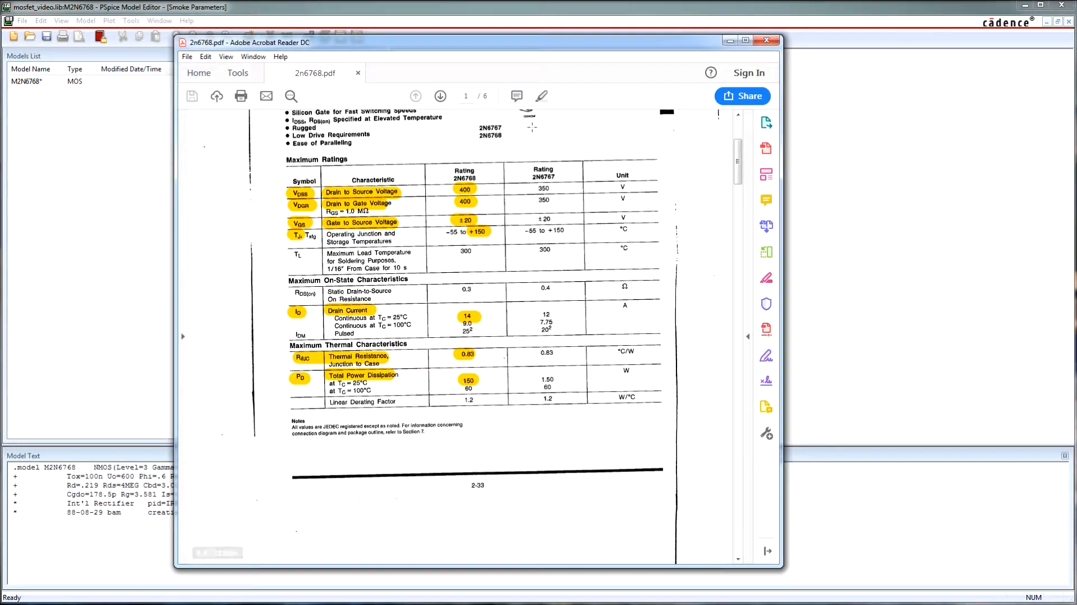
drag(548, 38, 632, 39)
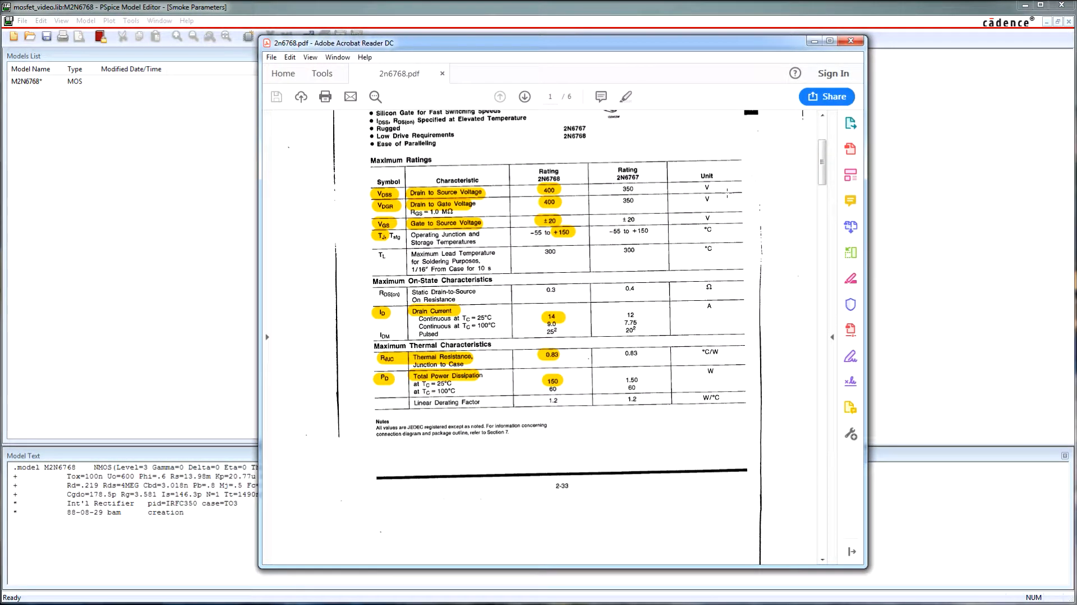
scroll(727, 193, down, 15)
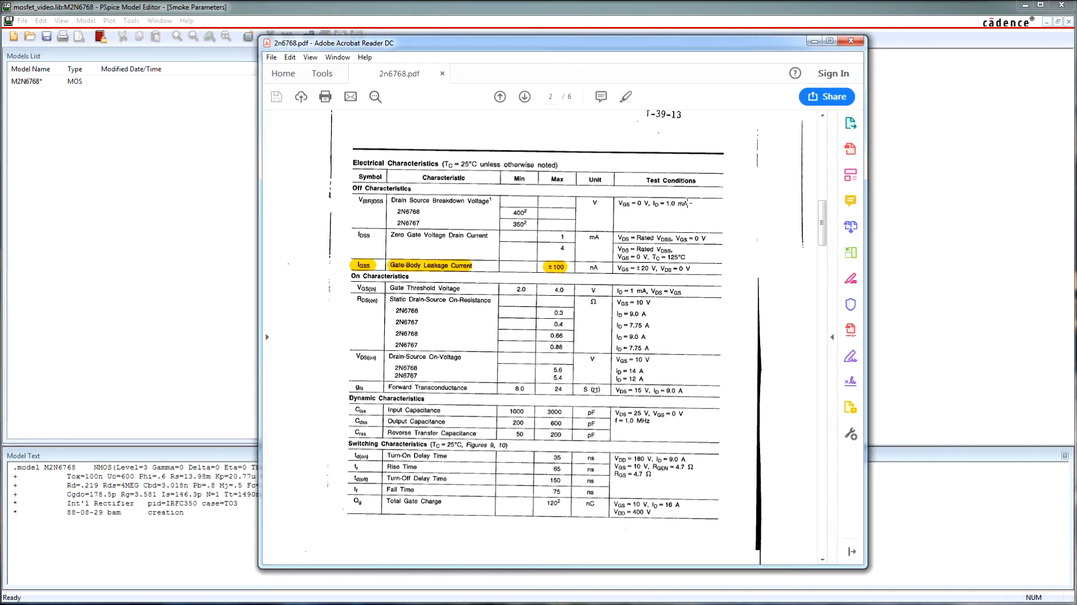
scroll(686, 203, up, 15)
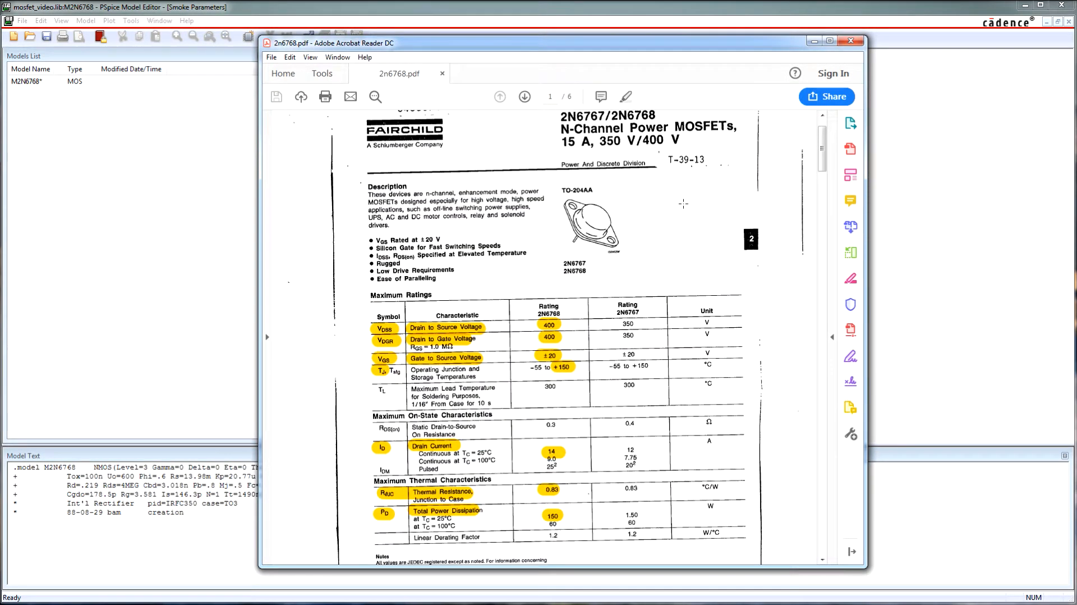
scroll(683, 203, down, 1)
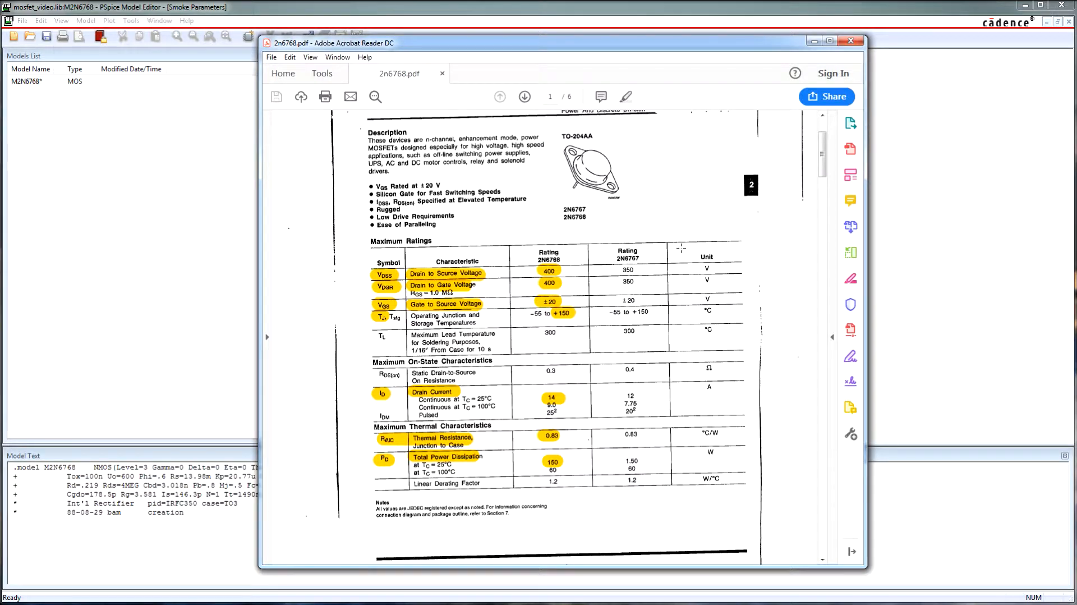
click(853, 41)
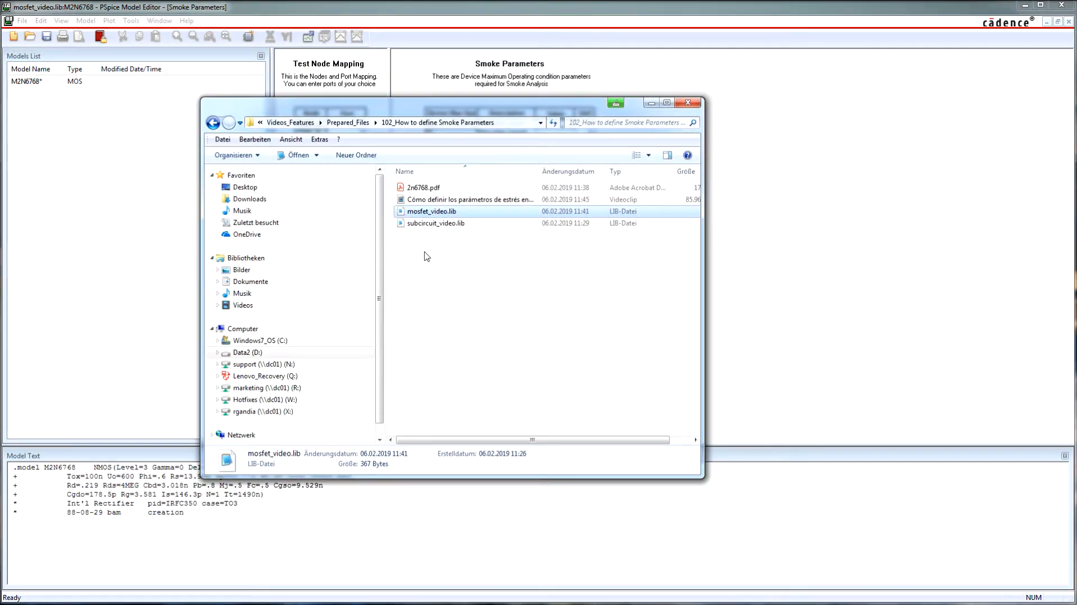
click(457, 222)
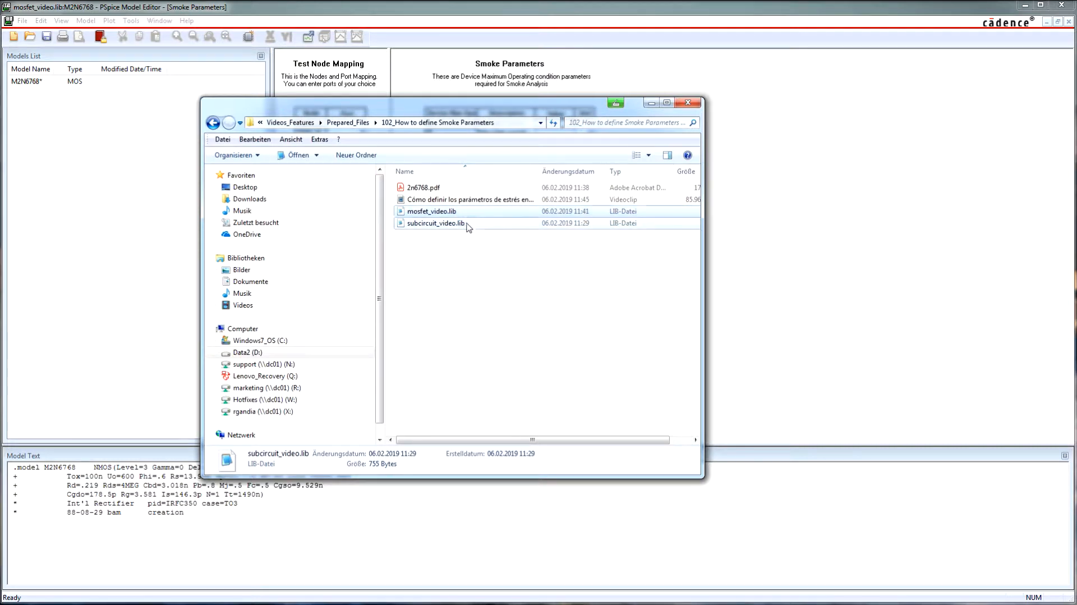
click(443, 211)
Step: In PSpice Model Editor, set M2N6768's max gate current to 100m, drain current to 14 and D-G voltage to 400, and save the library
click(877, 212)
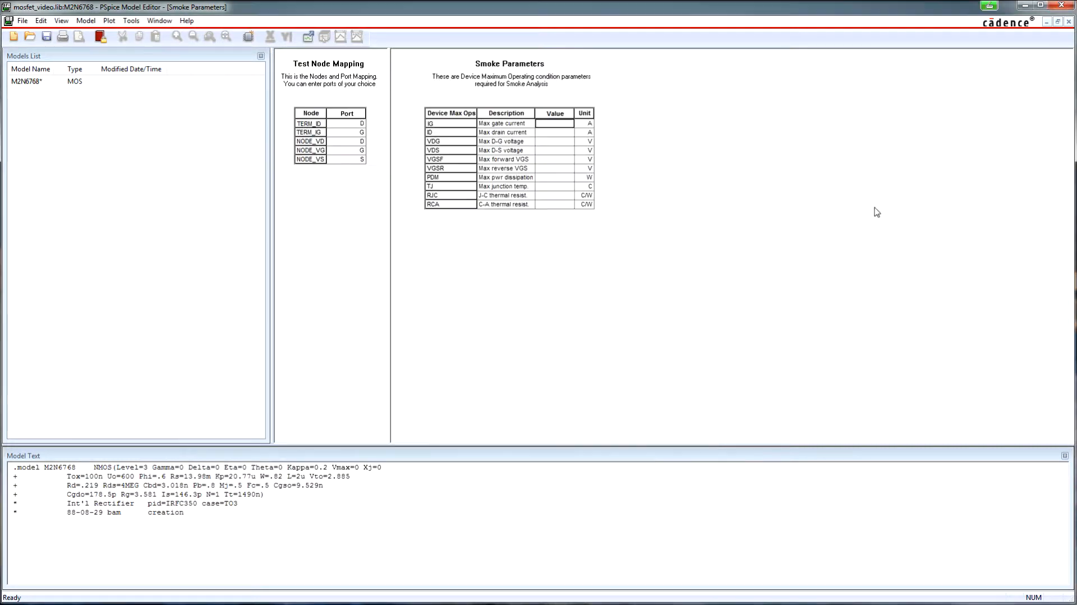
click(565, 125)
text(100m)
click(565, 133)
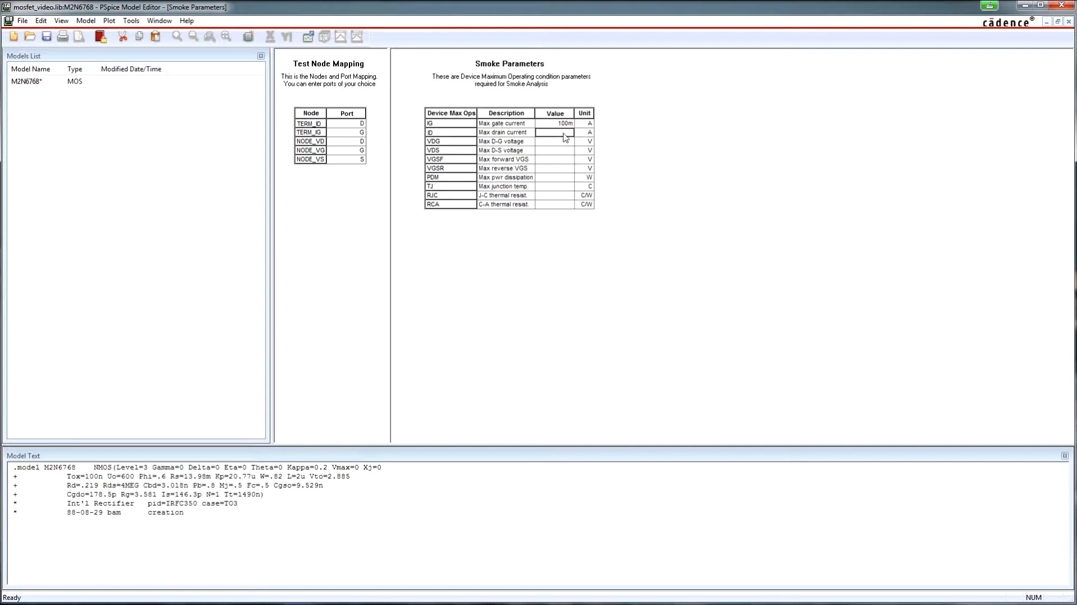
text(14)
click(570, 143)
text(400)
click(47, 36)
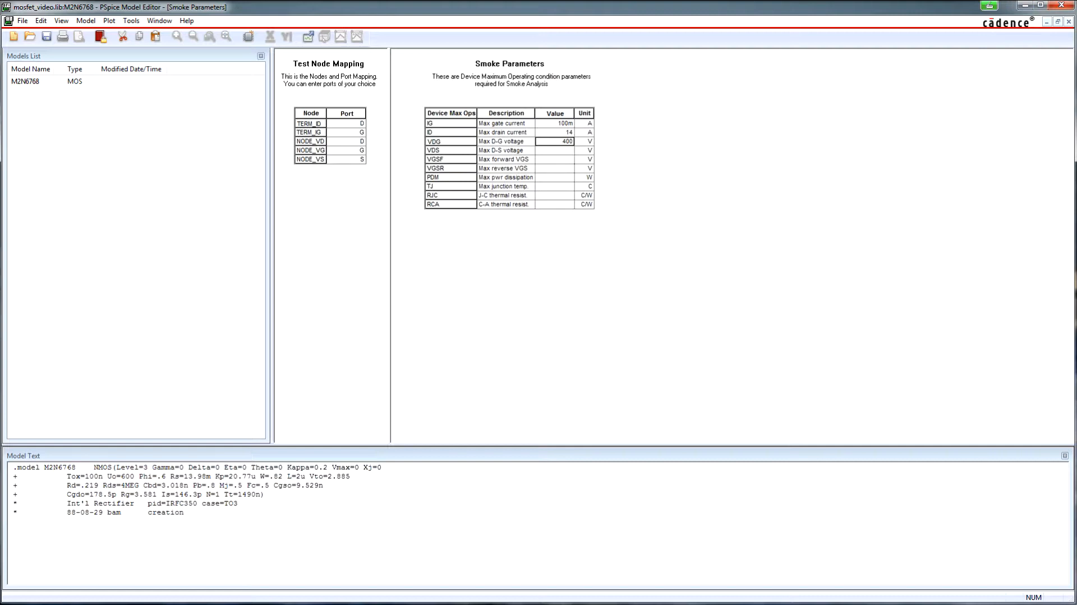
Step: Switch to the file explorer and examine the saved mosfet_video.lib and mosfet_video.prp files
key(alt+Tab)
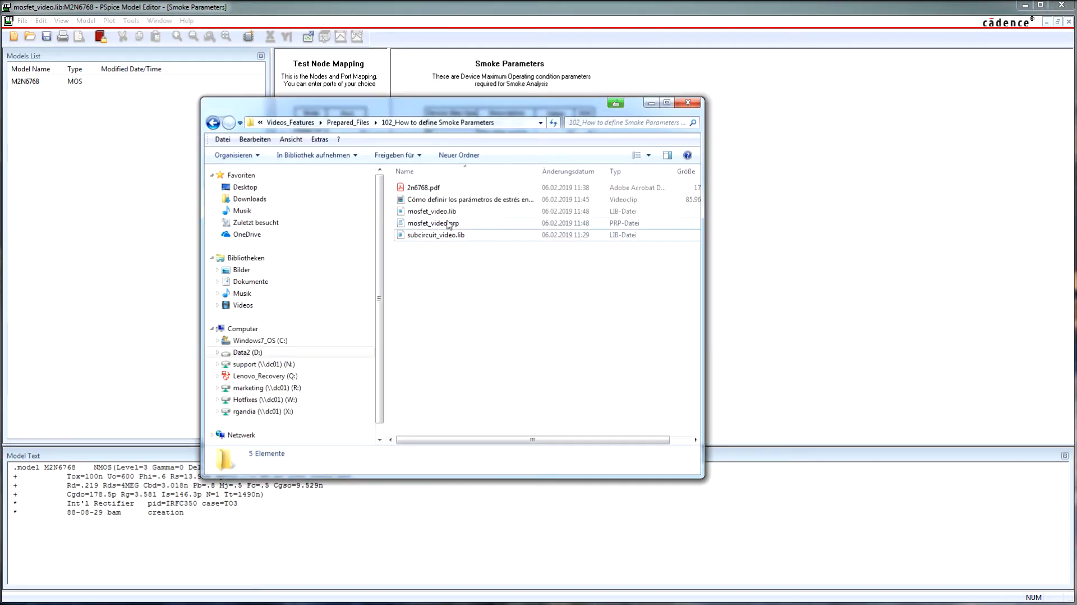
click(448, 223)
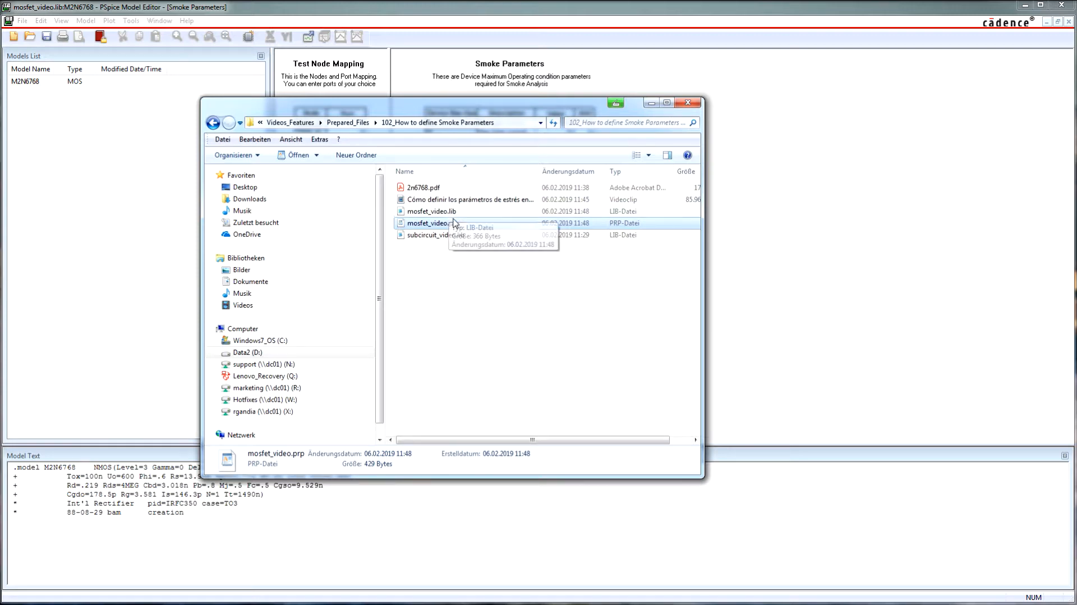
click(452, 212)
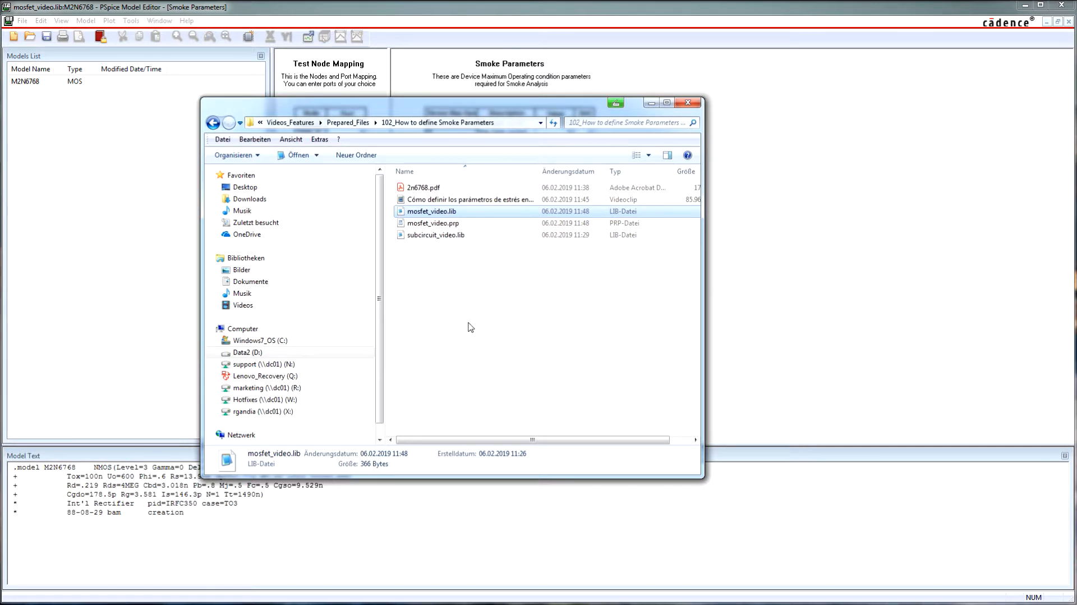
click(457, 224)
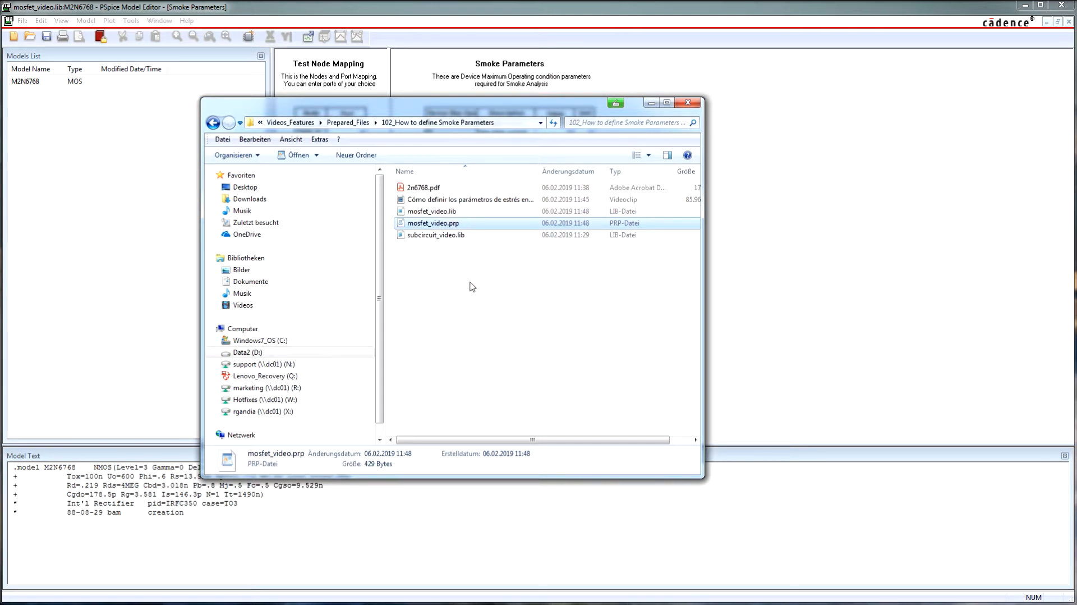
Step: Return to PSpice Model Editor and open the subcircuit_video.lib library
key(Return)
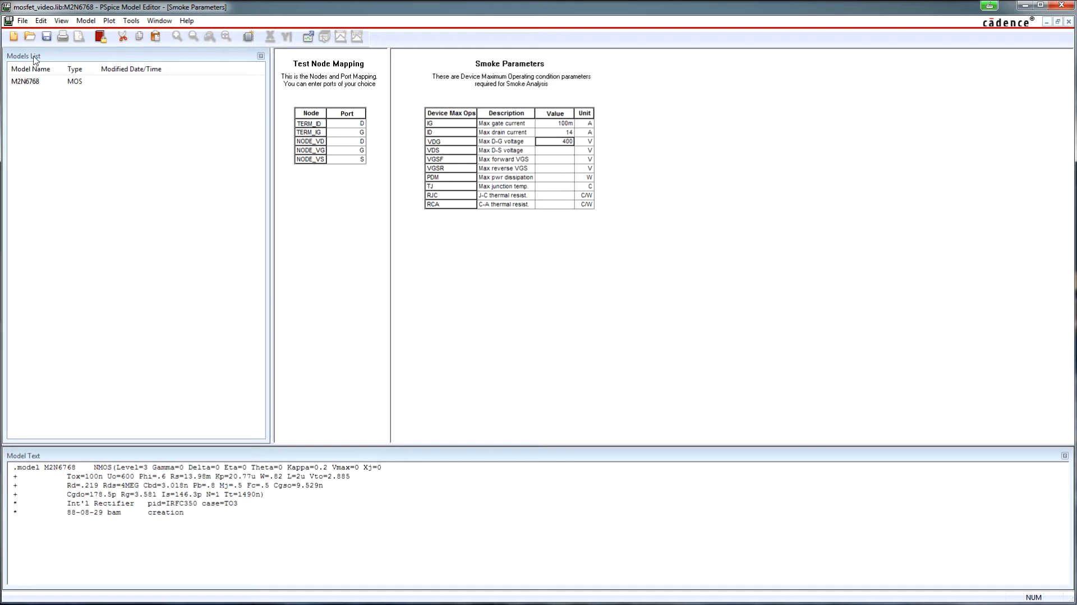
click(22, 21)
click(27, 44)
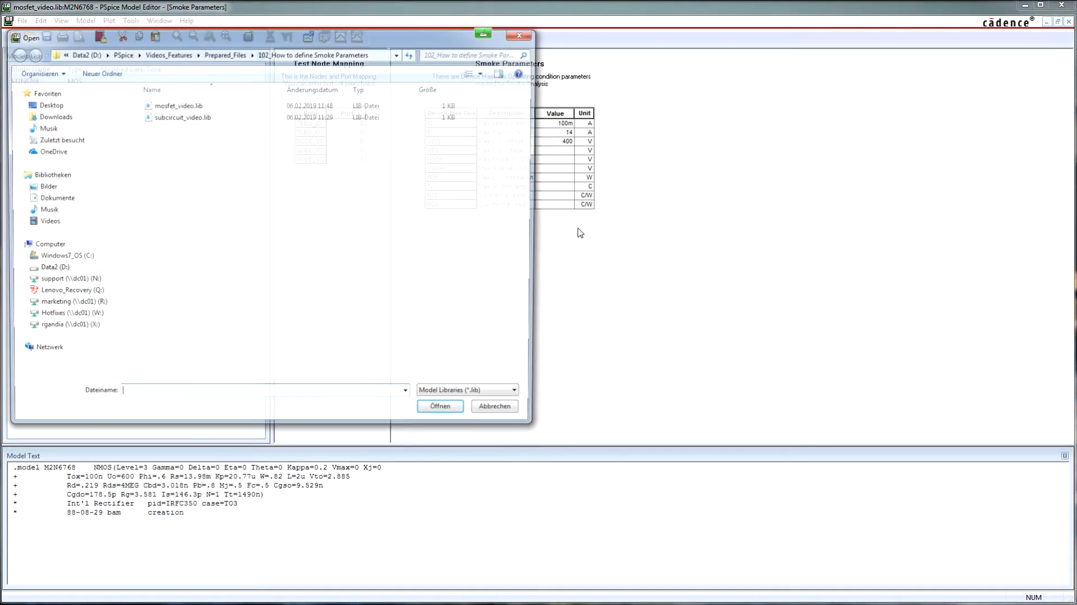
click(199, 117)
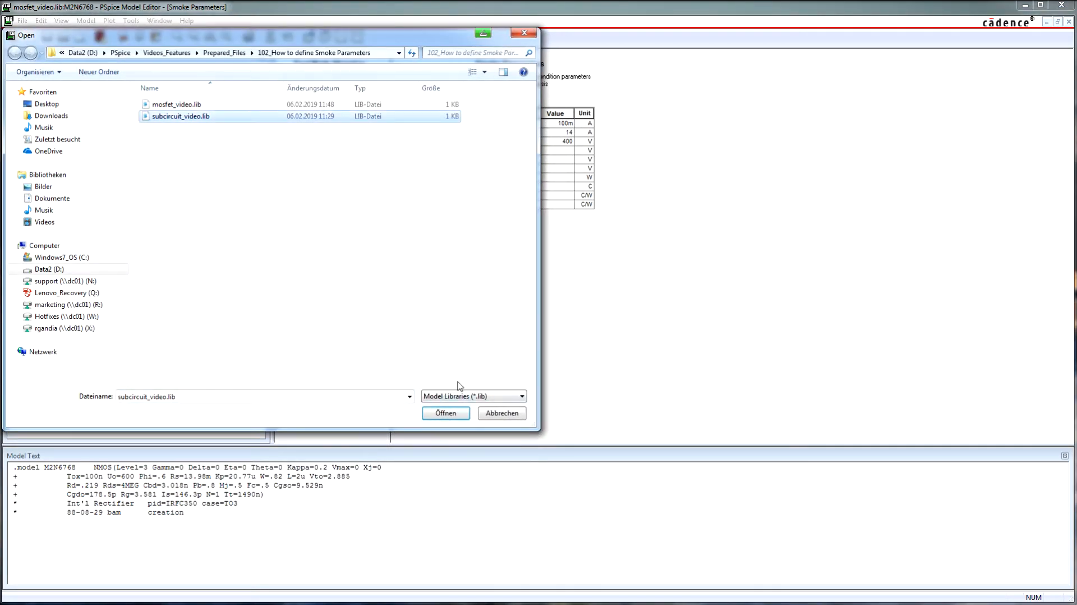
click(453, 412)
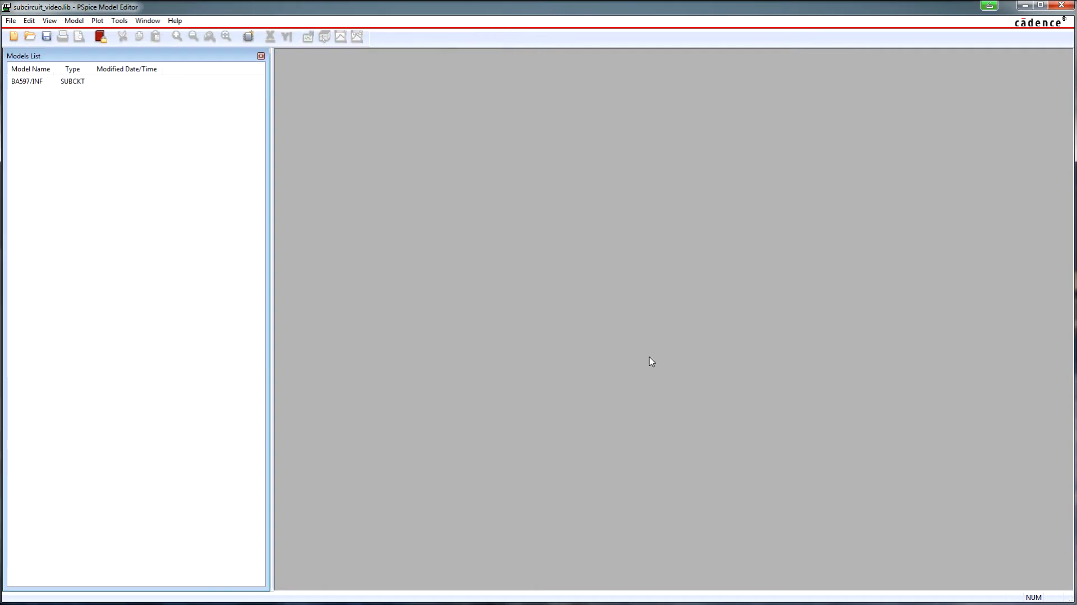
Step: Open the BA597/INF subcircuit model and add smoke parameters to it with the device type Diode
click(27, 82)
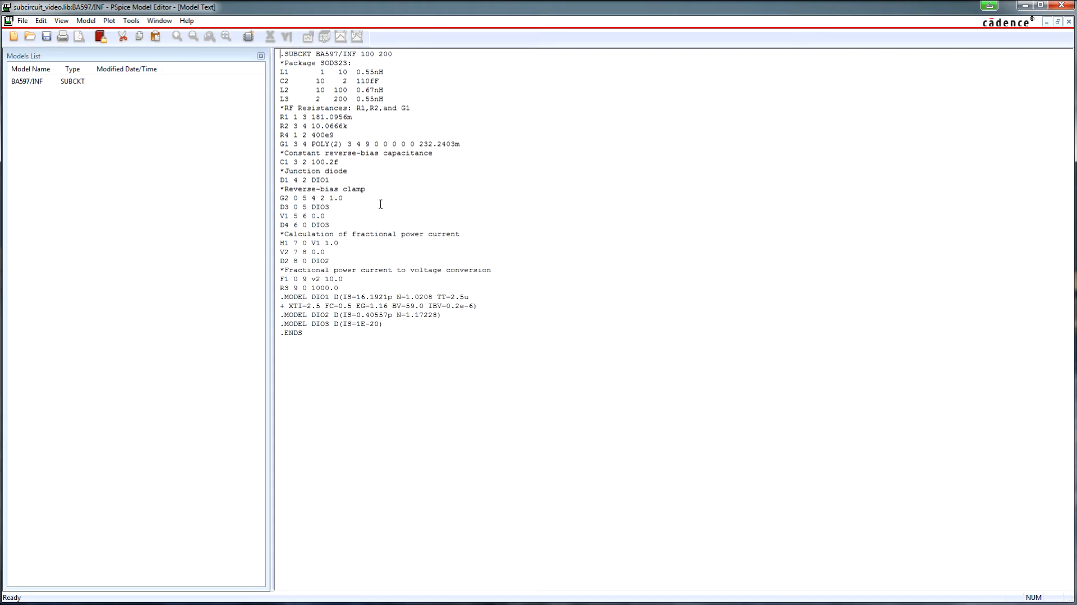
click(36, 83)
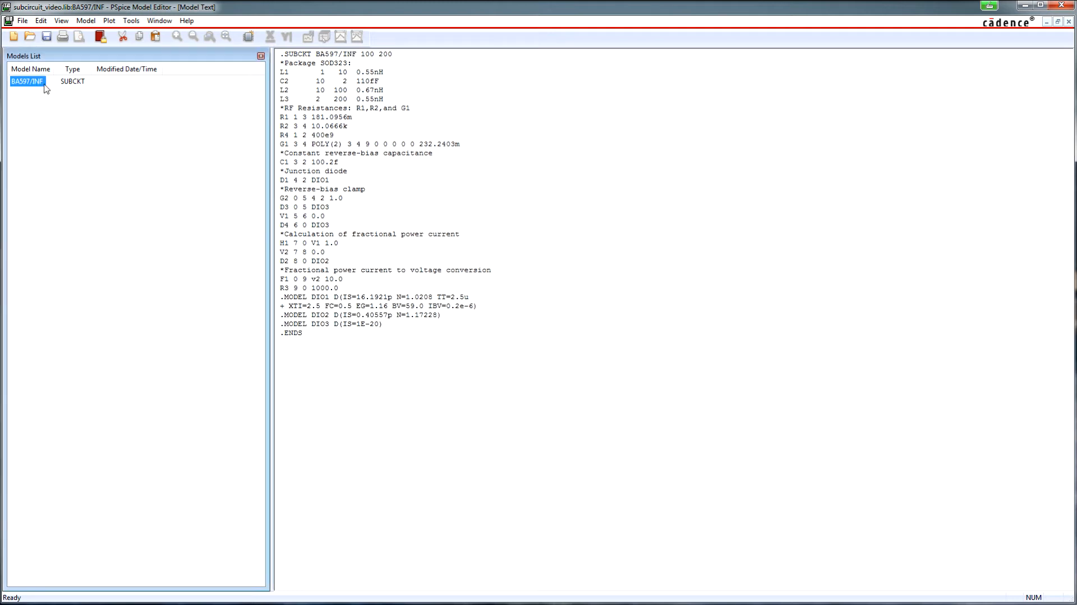
click(90, 23)
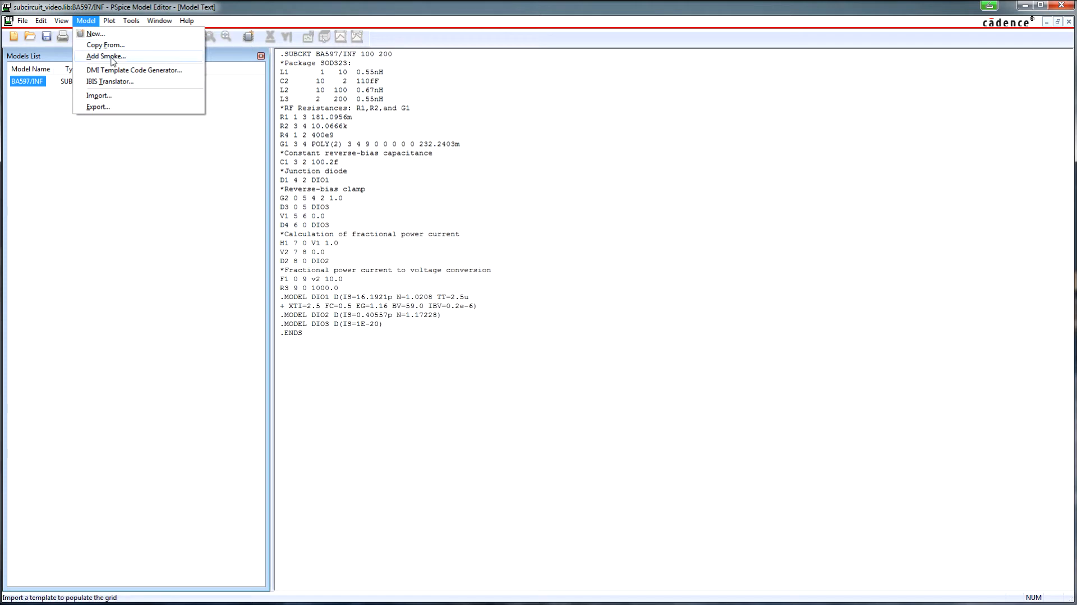
click(107, 56)
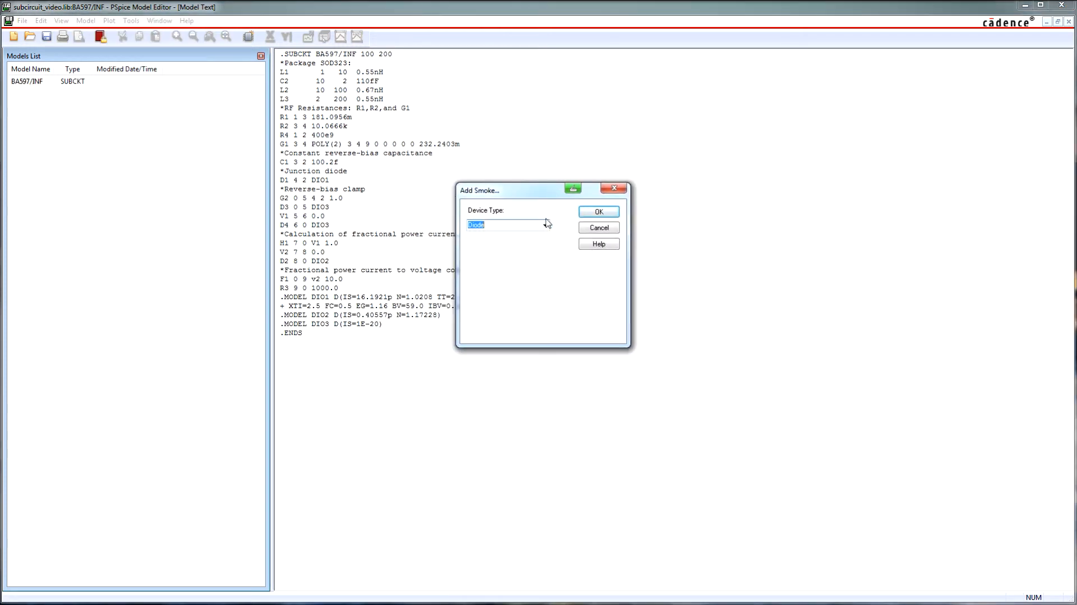
click(545, 225)
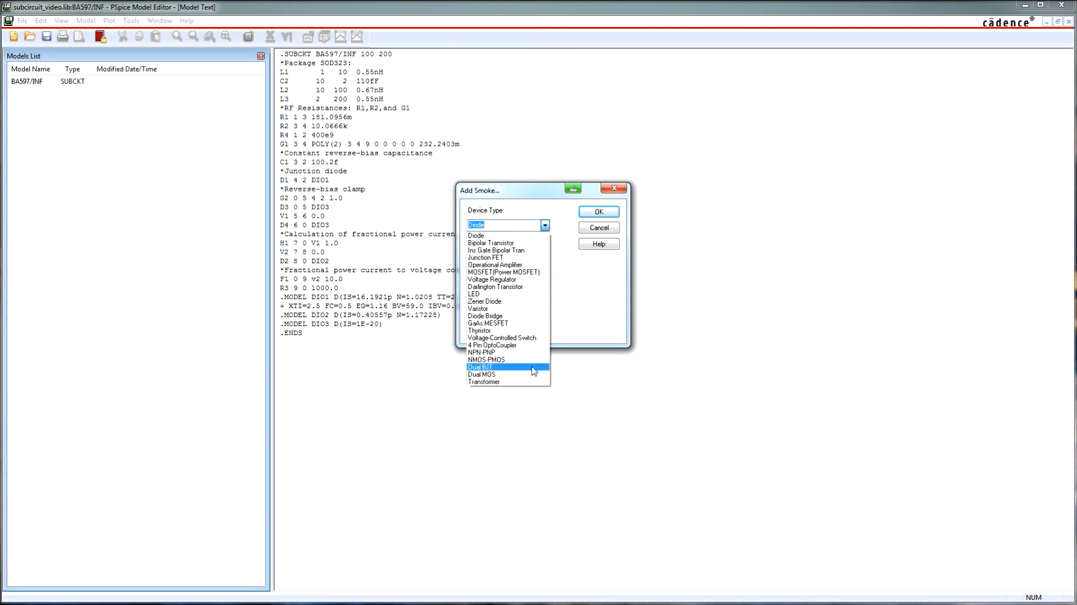
click(503, 236)
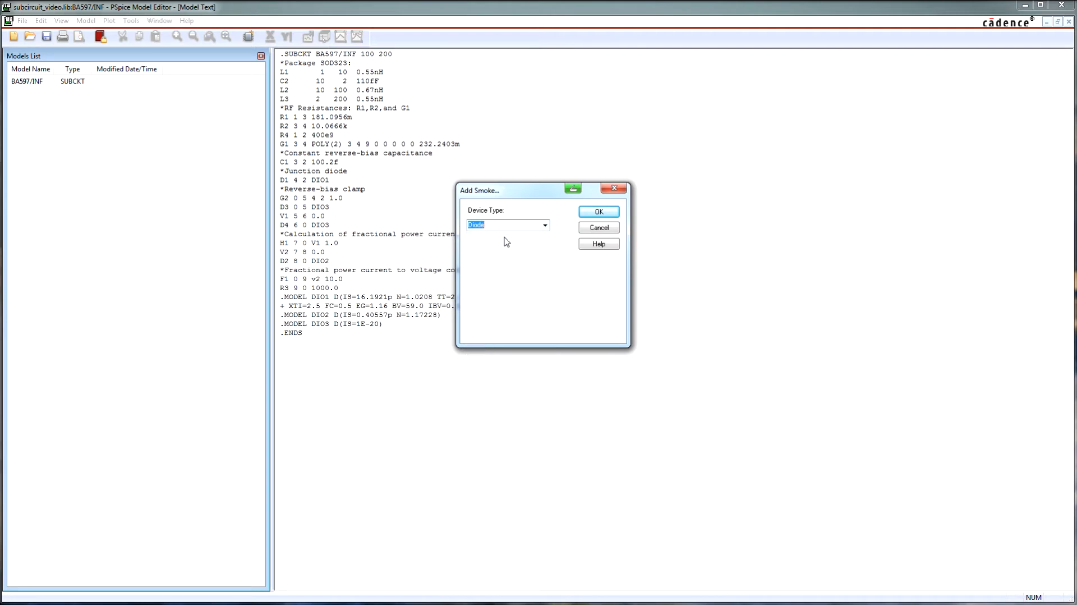
click(593, 214)
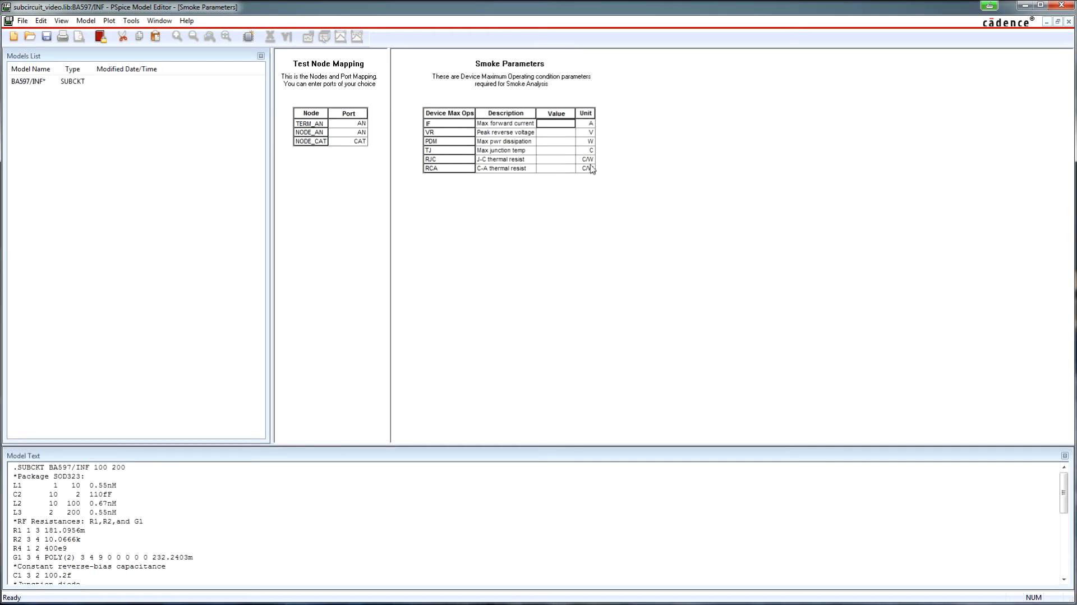